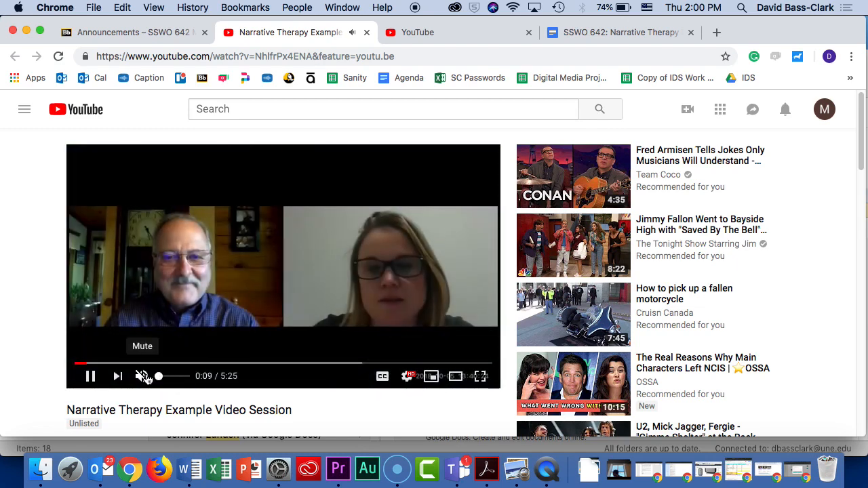
Mute the narrative therapy example video and skip ahead to about 0:46
left_click(141, 376)
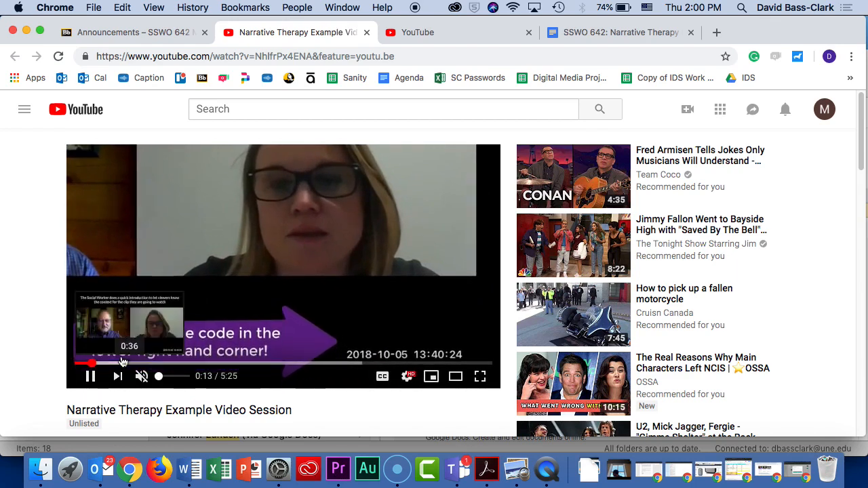
left_click(133, 364)
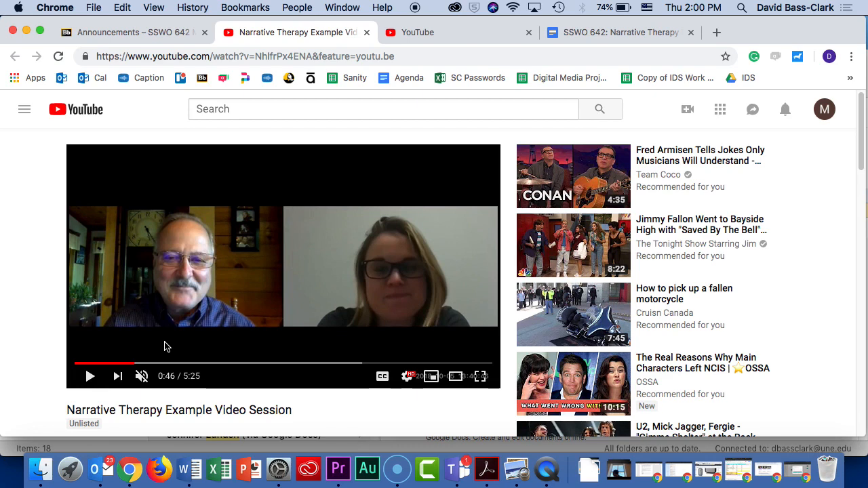
Switch to Screencast-O-Matic, set up a new recording and use the MacBook Pro Microphone for narration, with its volume slightly below 100
left_click(399, 483)
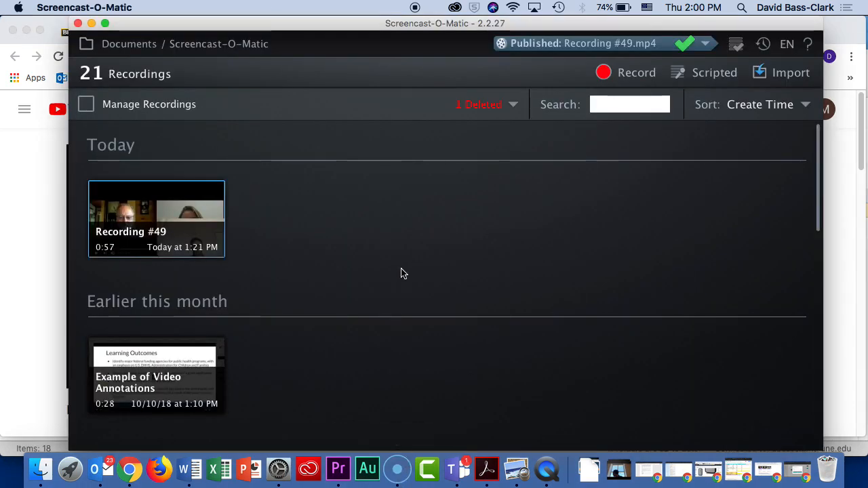
left_click(610, 76)
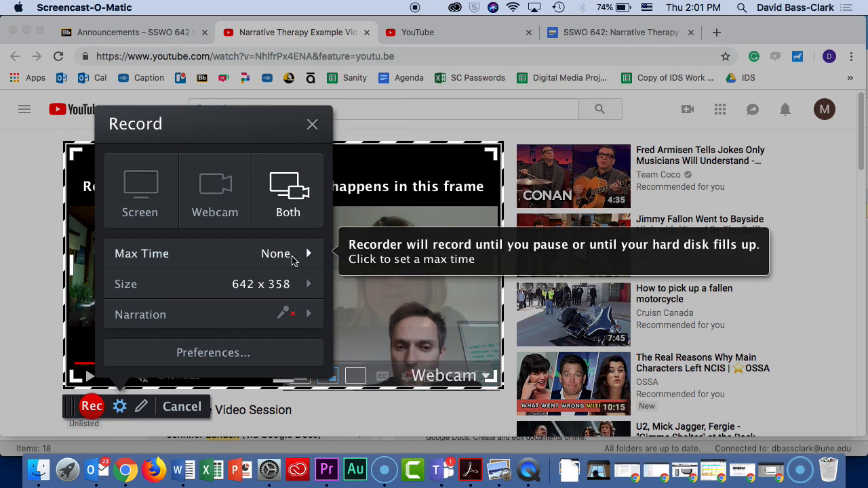
left_click(308, 316)
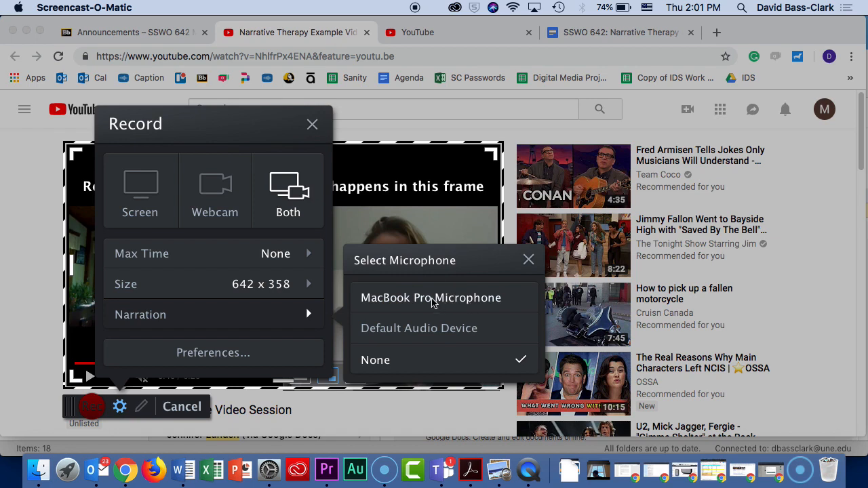
left_click(455, 304)
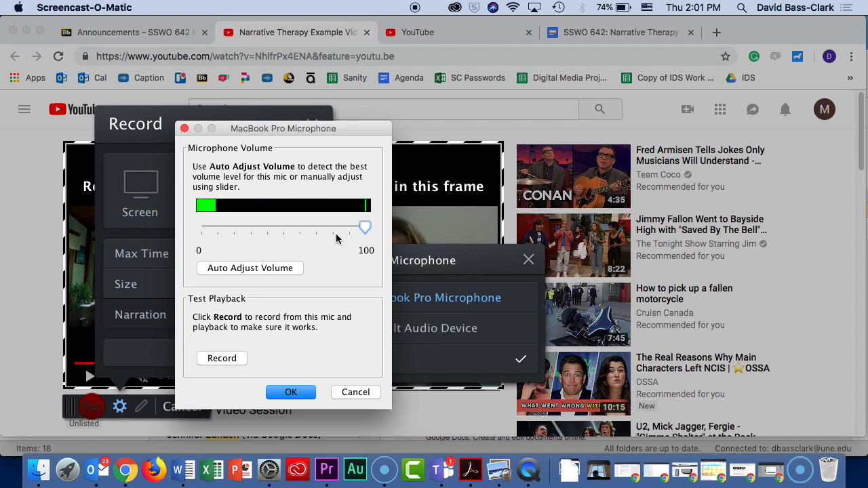
mouse_move(363, 229)
left_mouse_down()
mouse_move(345, 229)
mouse_move(355, 231)
left_mouse_up()
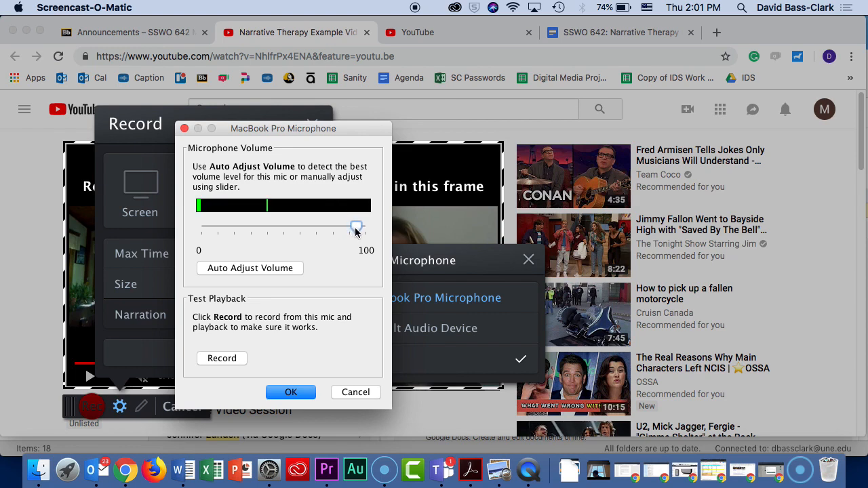
left_click(290, 393)
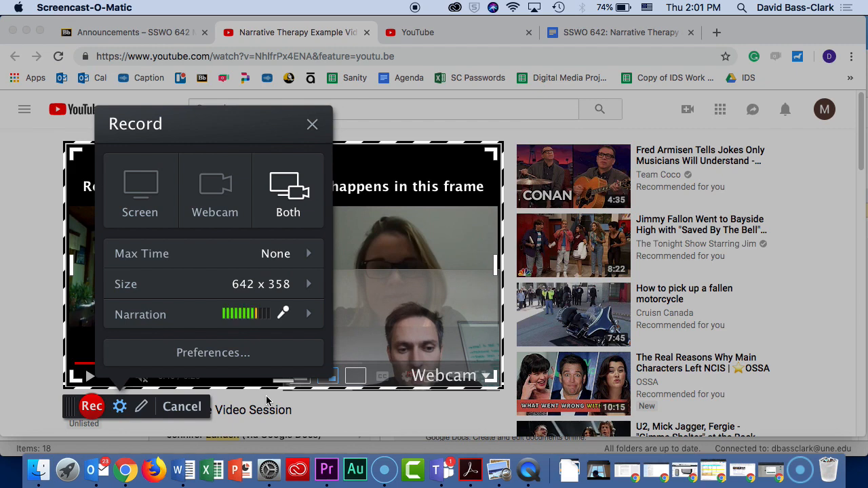
Start recording the screen and webcam over the video player, and pause the recording right away
left_click(92, 405)
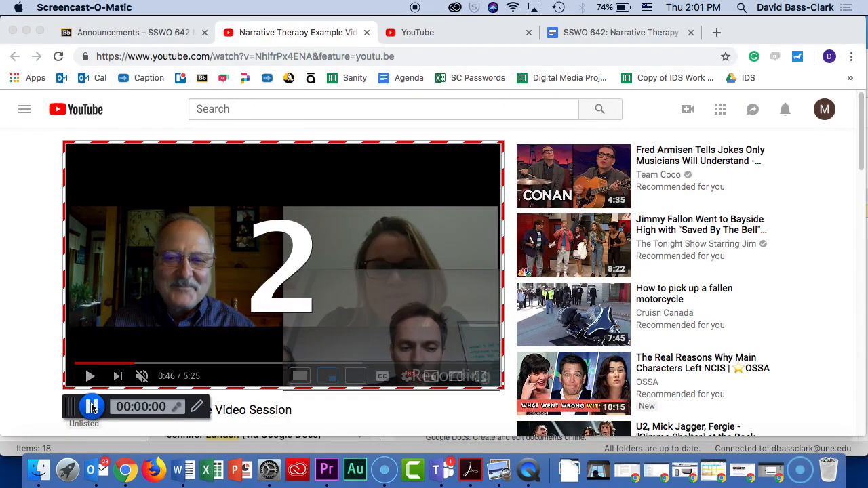
left_click(91, 406)
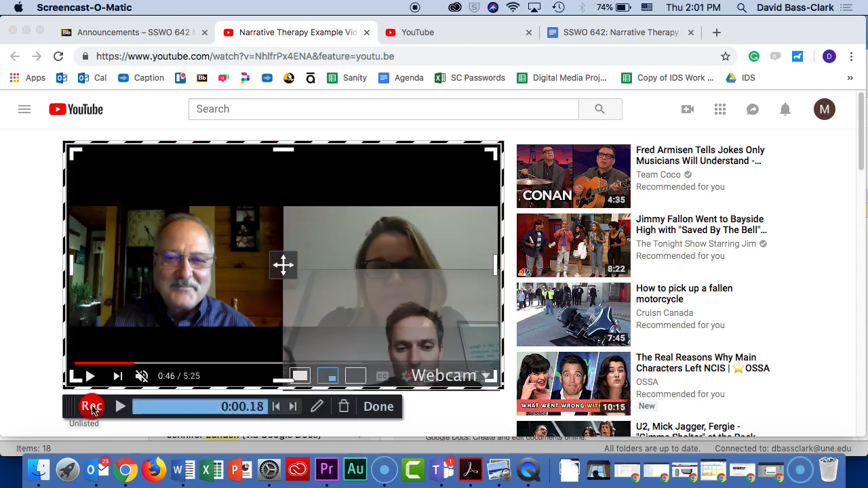
Try the screen-only layout, return to the small webcam picture, and move the webcam overlay to the lower middle of the recording frame
mouse_move(360, 306)
left_mouse_down()
mouse_move(362, 200)
mouse_move(165, 201)
mouse_move(112, 172)
mouse_move(261, 214)
mouse_move(371, 300)
mouse_move(393, 329)
mouse_move(355, 302)
left_mouse_up()
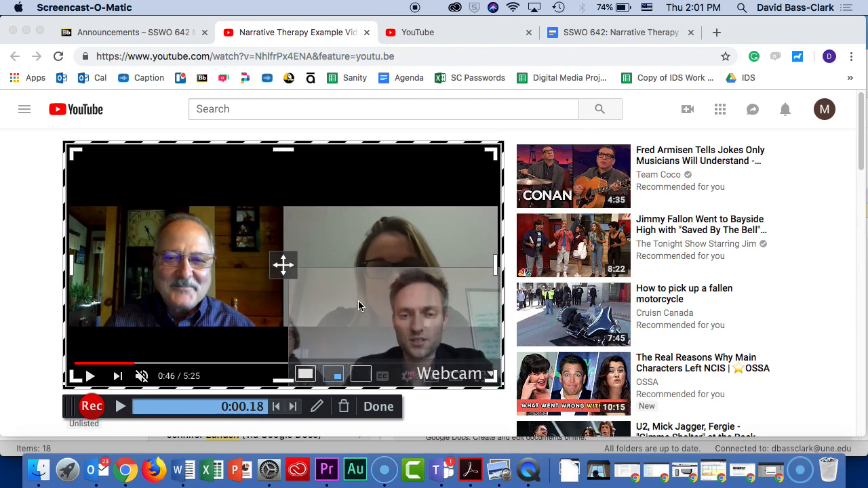
left_click(361, 375)
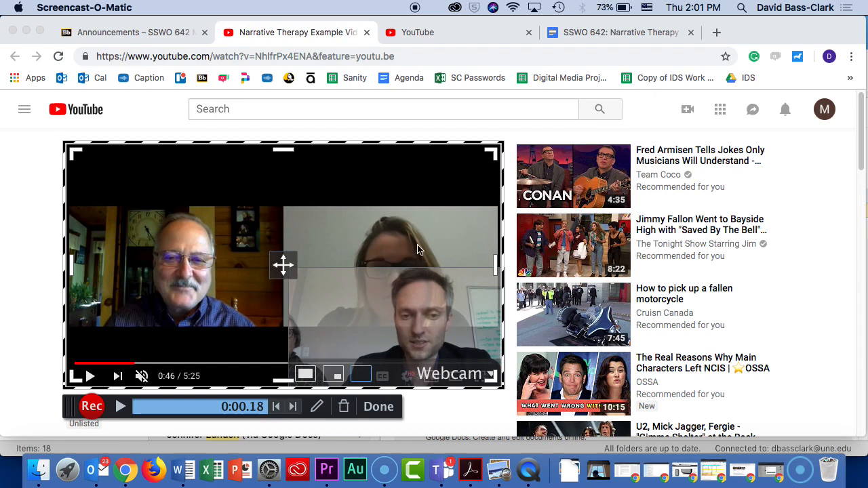
left_click(333, 379)
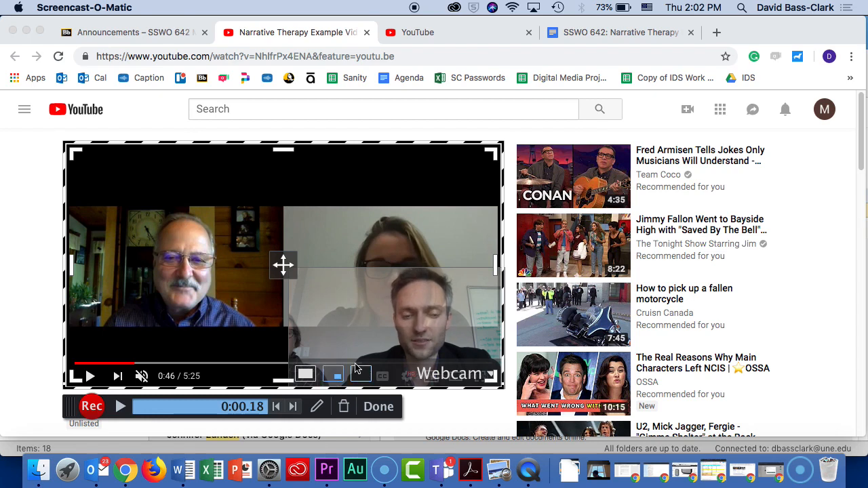
left_click_drag(335, 306, 234, 341)
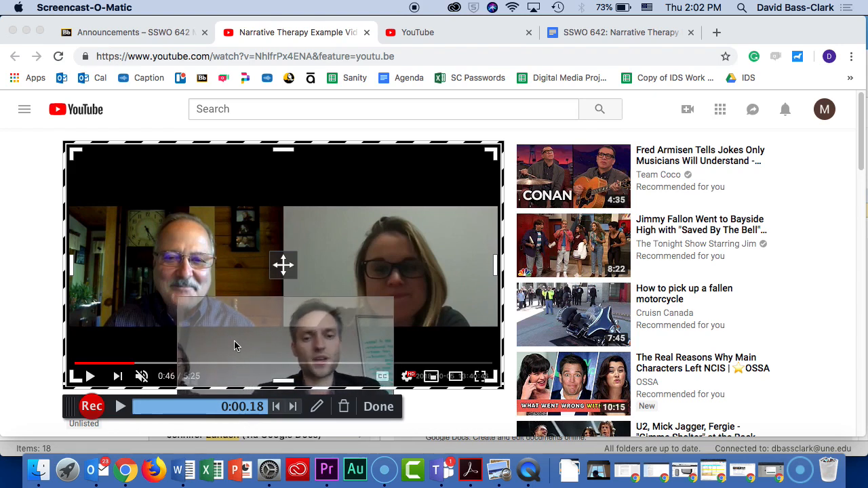
Resume recording, play the YouTube video for about 12 seconds while commenting, and finish the recording
left_click(92, 405)
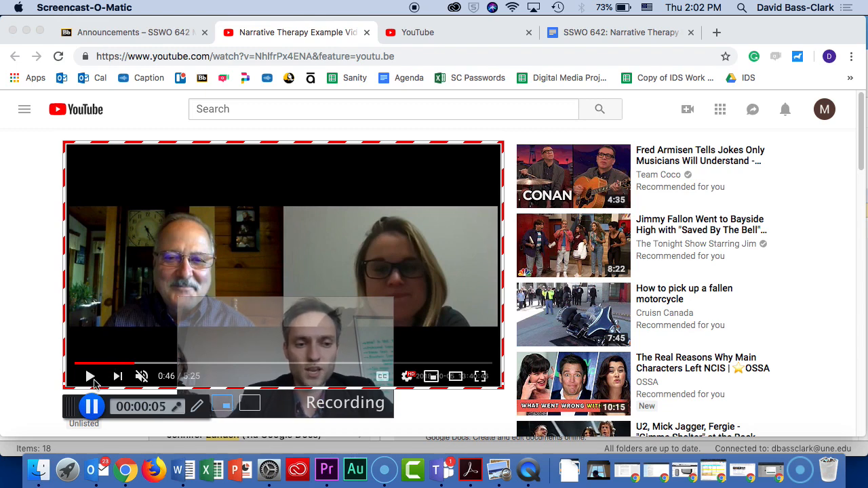
left_click(90, 379)
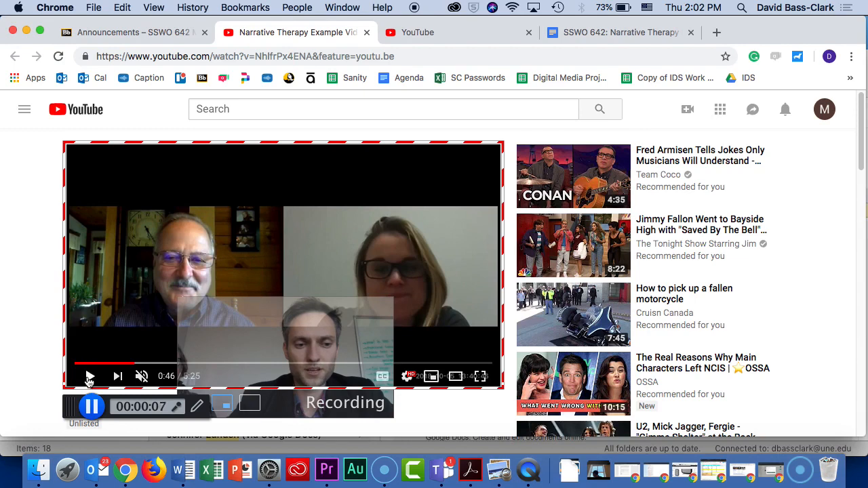
left_click(90, 377)
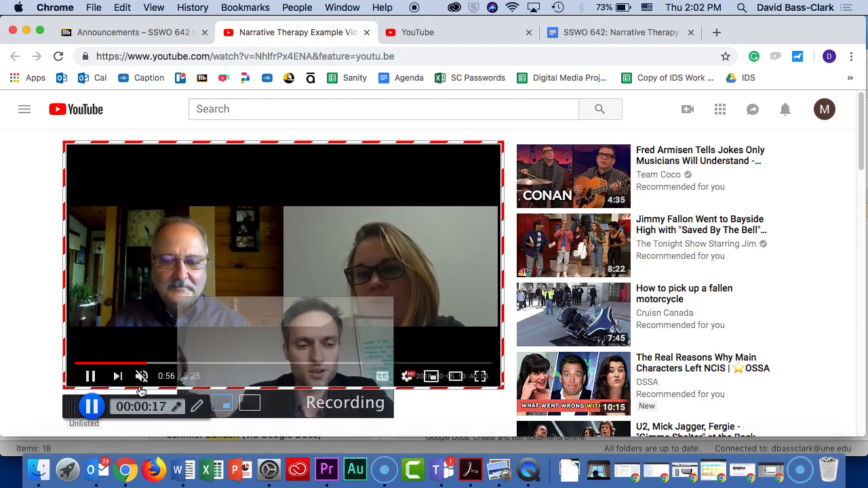
left_click(93, 405)
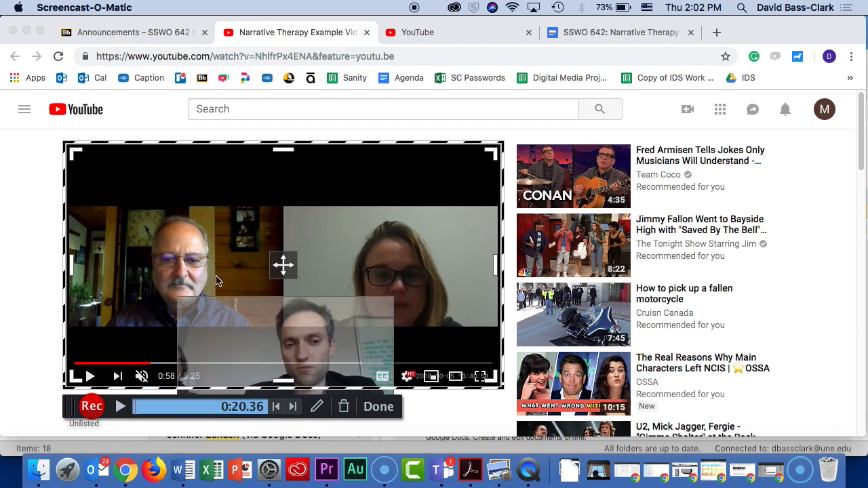
left_click(378, 407)
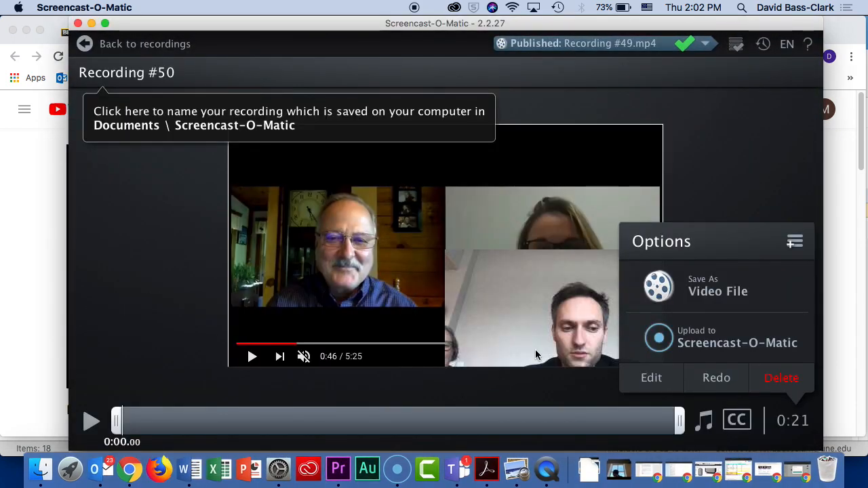
Choose to save the recording as a video file and name it "something ill remeber"
left_click(716, 290)
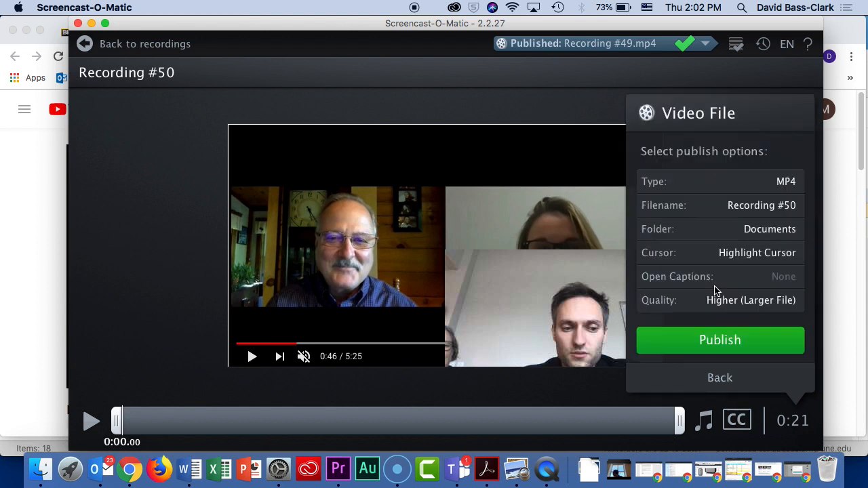
left_click(781, 205)
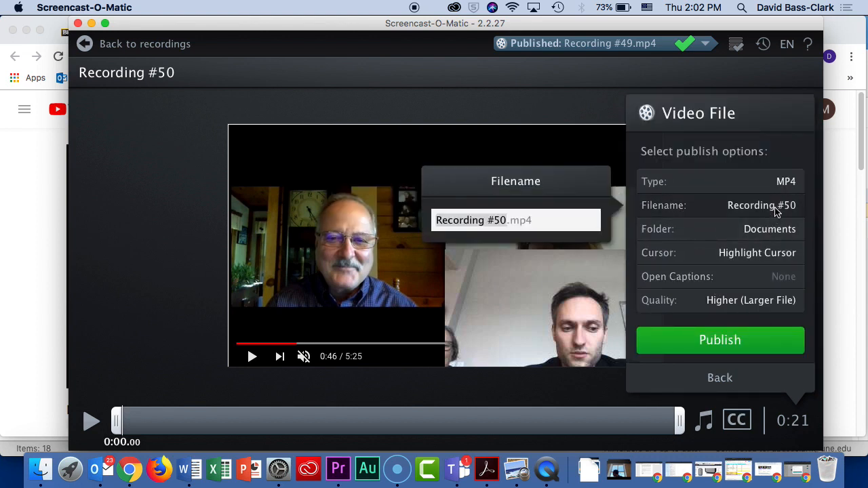
type("sme")
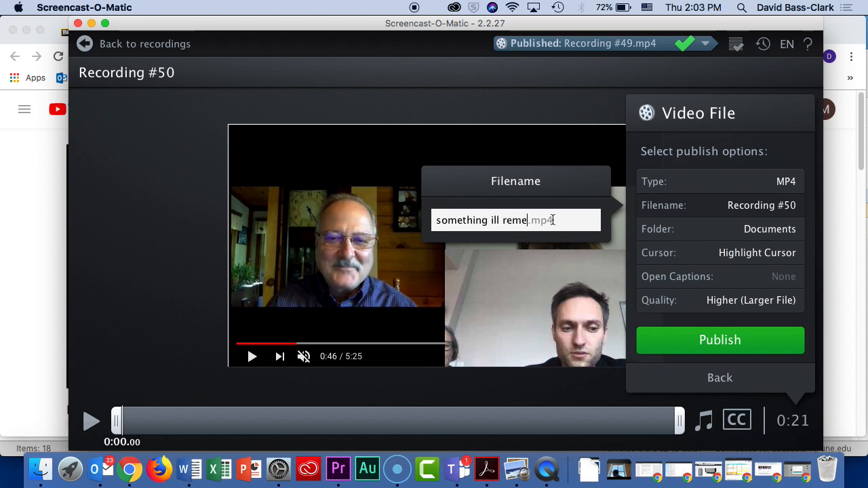
type("ething ill remeber")
key("Return")
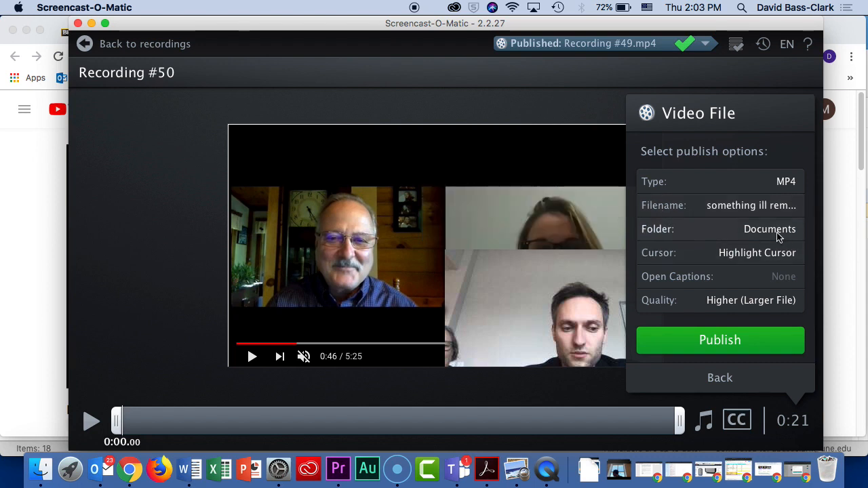
Browse for the destination folder and choose Documents for the video file
left_click(779, 231)
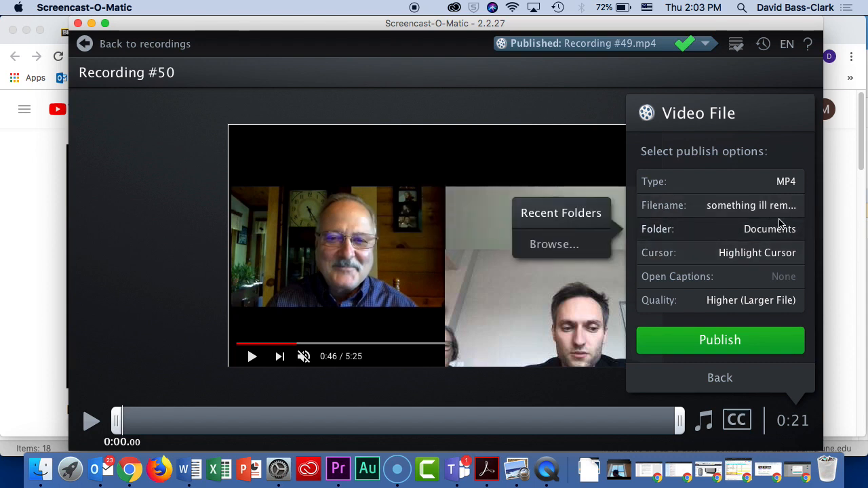
left_click(572, 244)
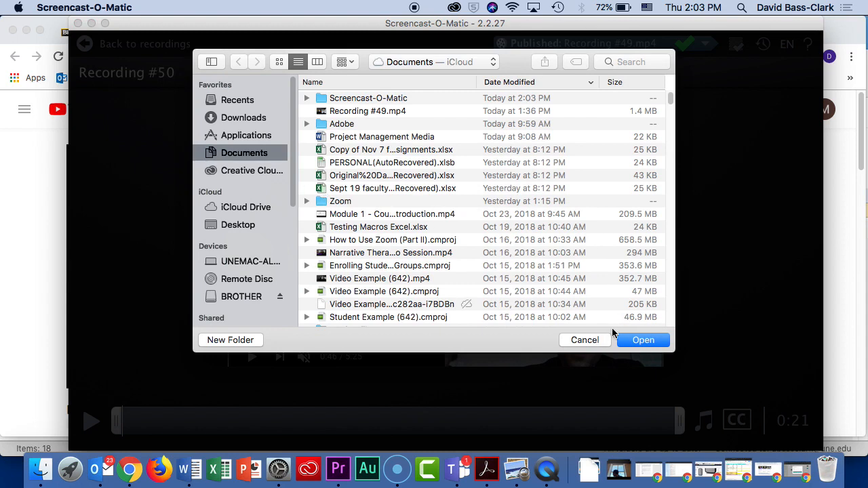
left_click(629, 341)
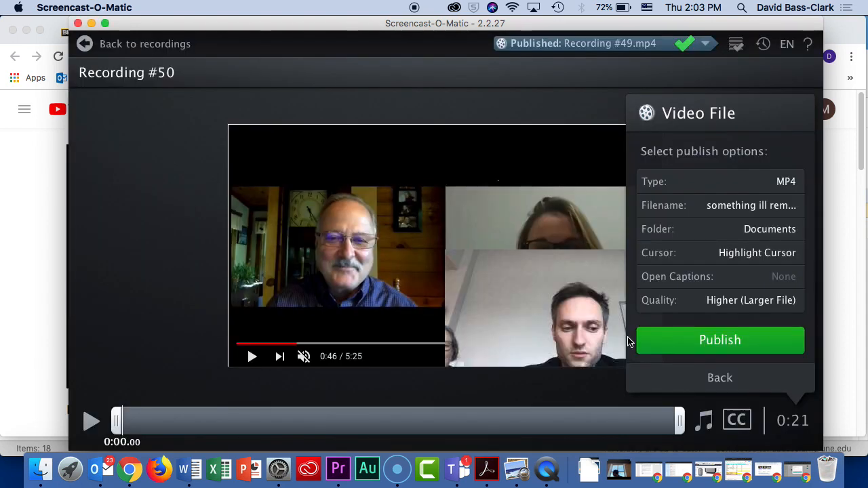
Review the video quality choices, keep Higher (Larger File), and publish the MP4 file
left_click(779, 307)
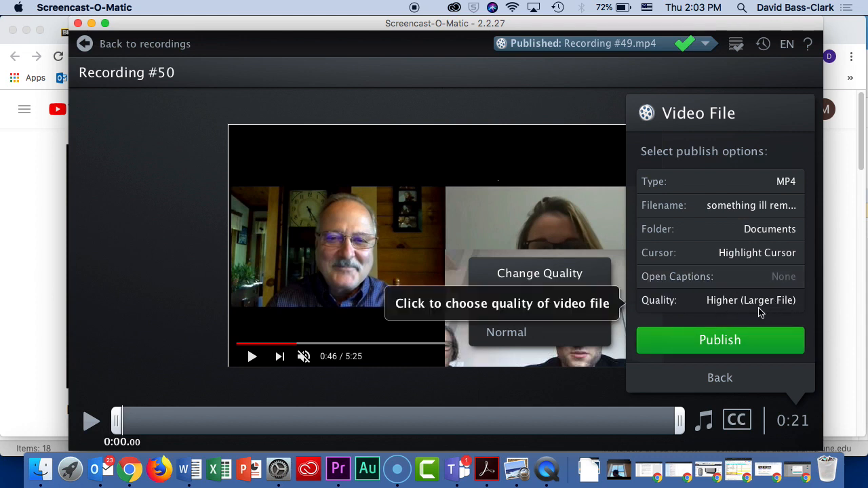
left_click(580, 172)
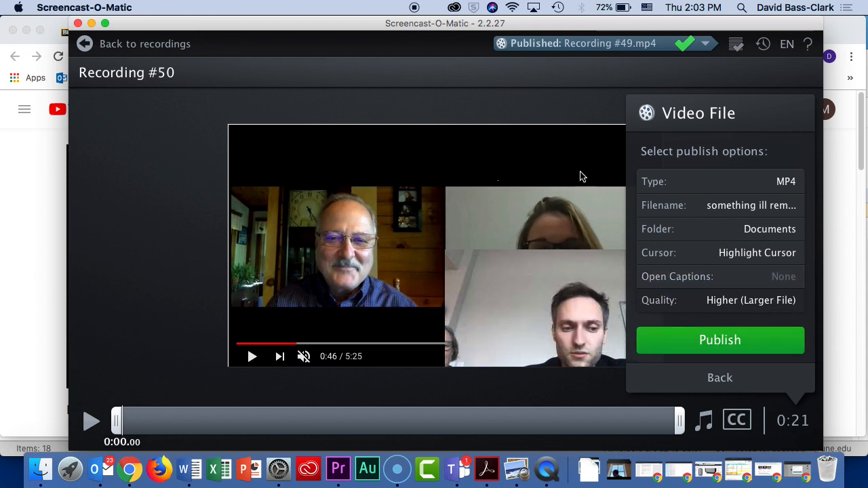
left_click(709, 300)
left_click(513, 215)
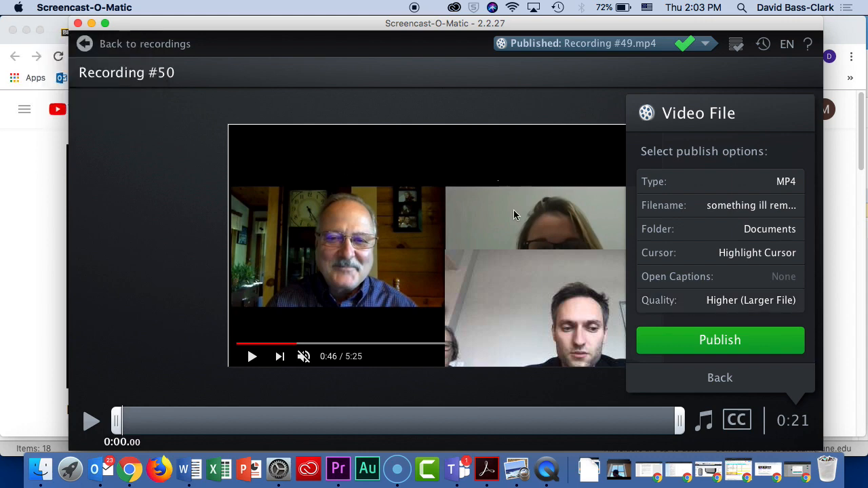
left_click(727, 349)
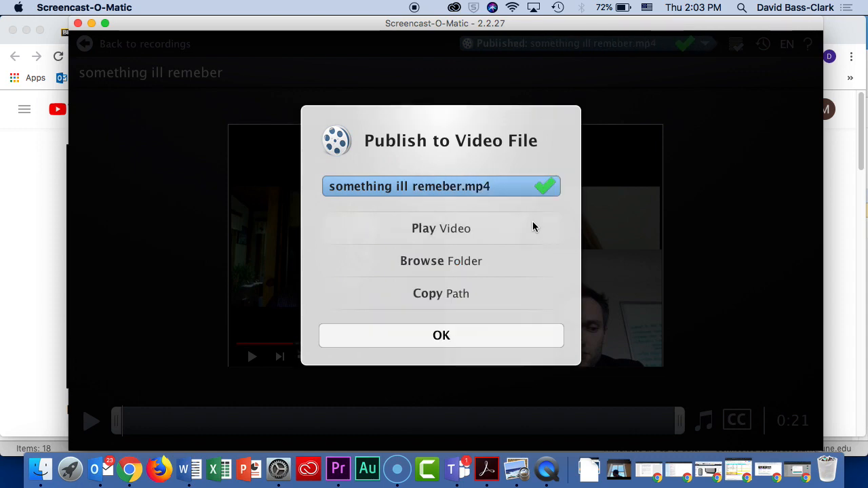
left_click(454, 334)
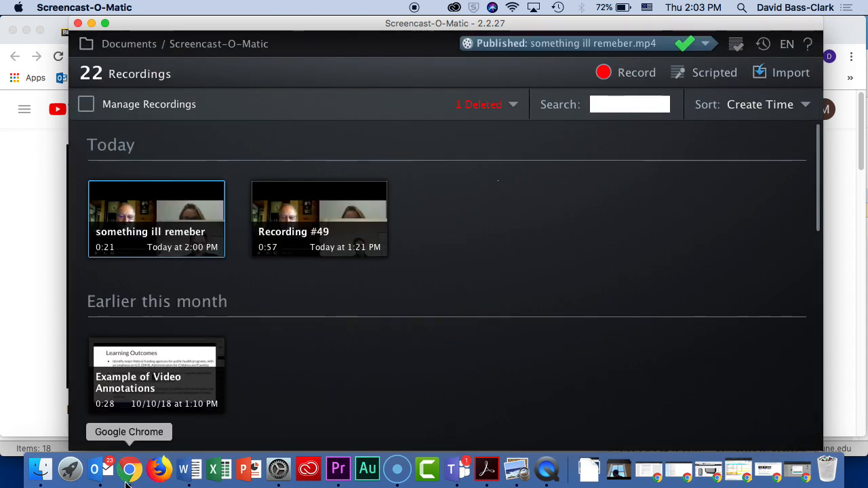
Switch to Chrome and check which account is signed in to YouTube
left_click(128, 479)
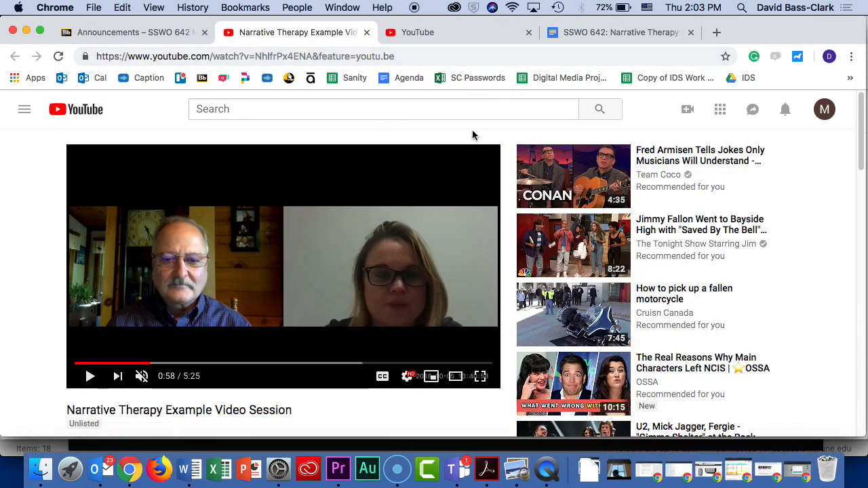
left_click(822, 110)
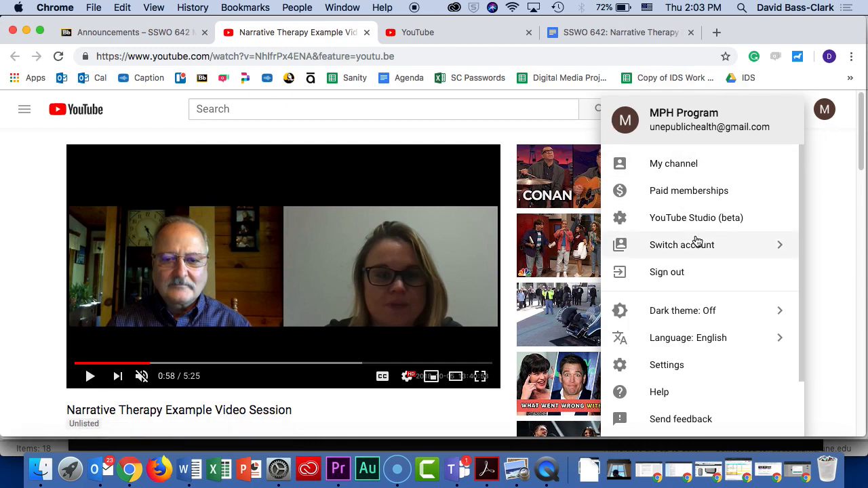
left_click(588, 133)
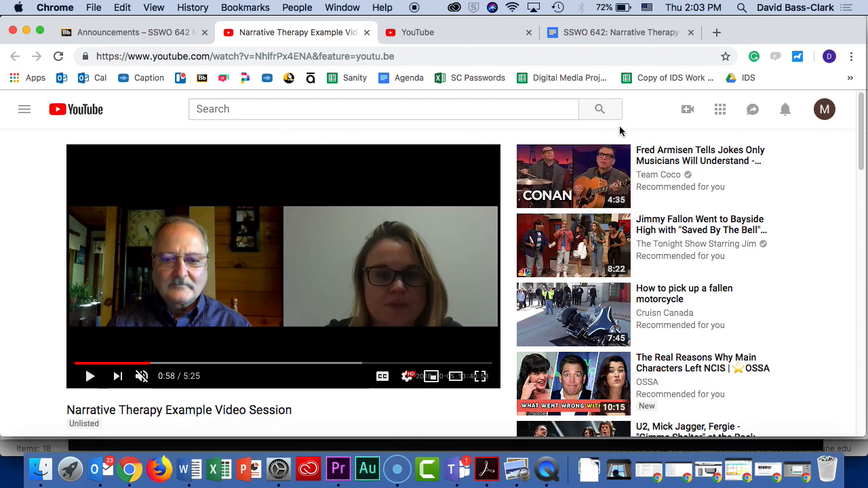
Open YouTube's video upload page and set the upload's visibility to Unlisted
left_click(689, 115)
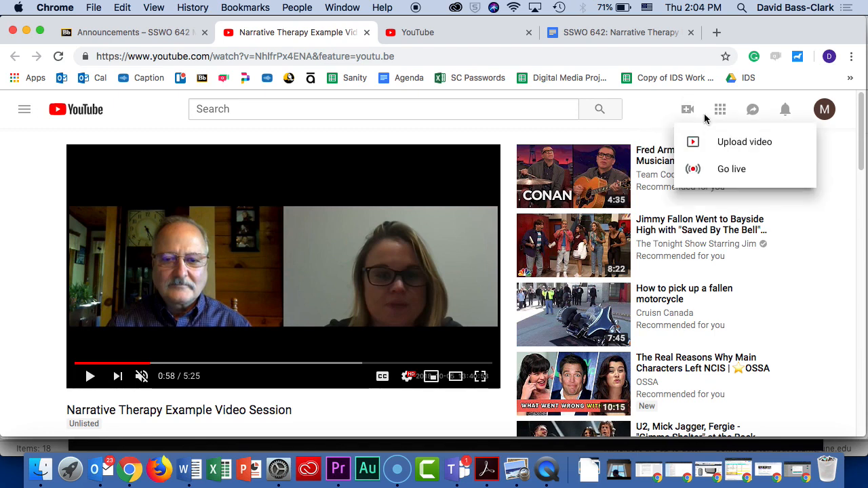
left_click(749, 153)
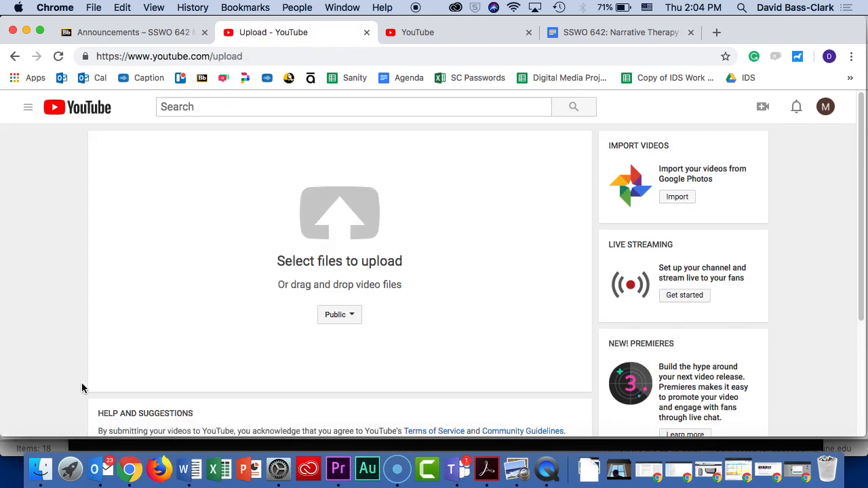
left_click(347, 317)
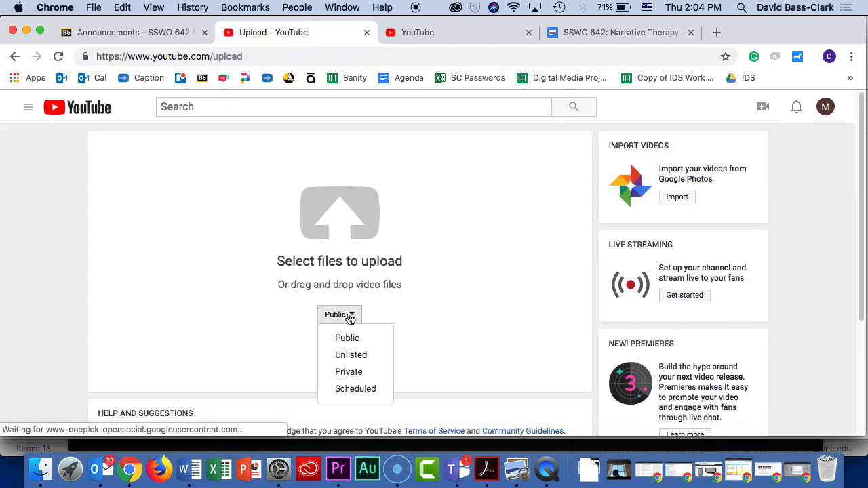
left_click(365, 355)
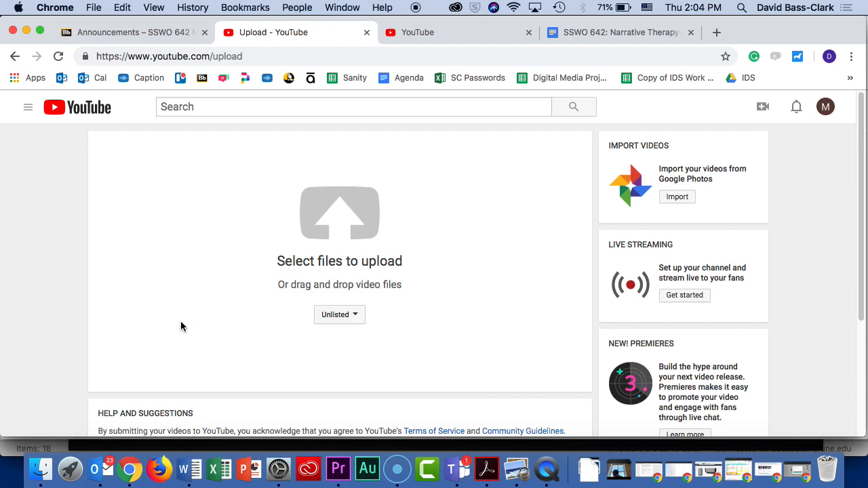
Locate "something ill remeber.mp4" in the Documents folder and add it to the YouTube upload page
left_click(41, 479)
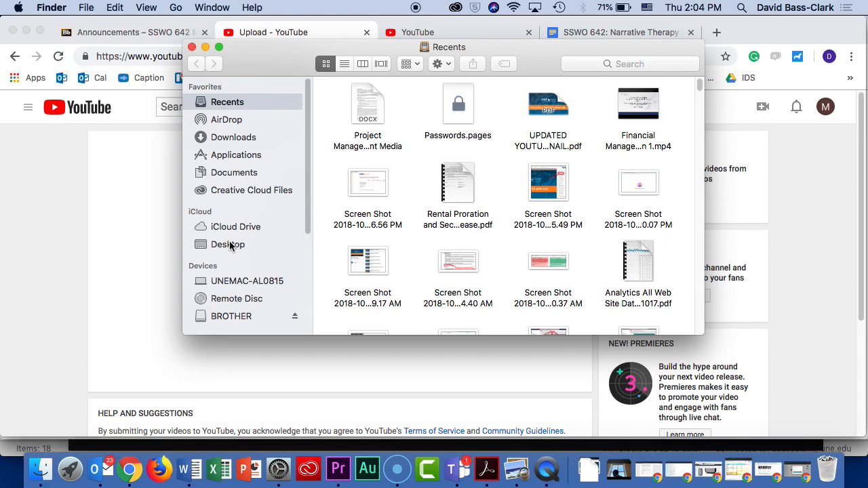
left_click(236, 175)
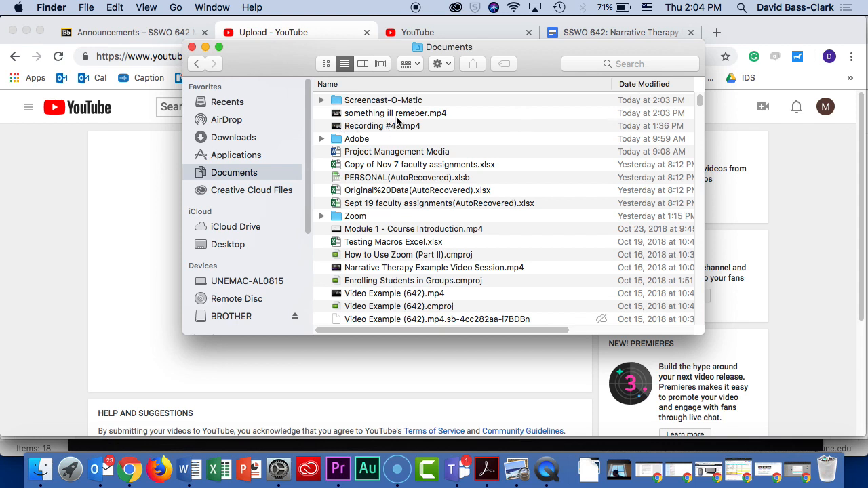
left_click(396, 116)
left_click(383, 102)
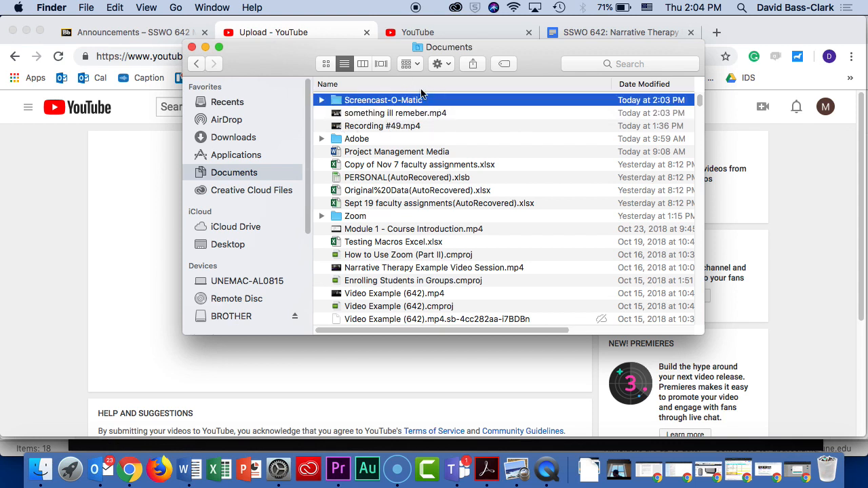
left_click(397, 115)
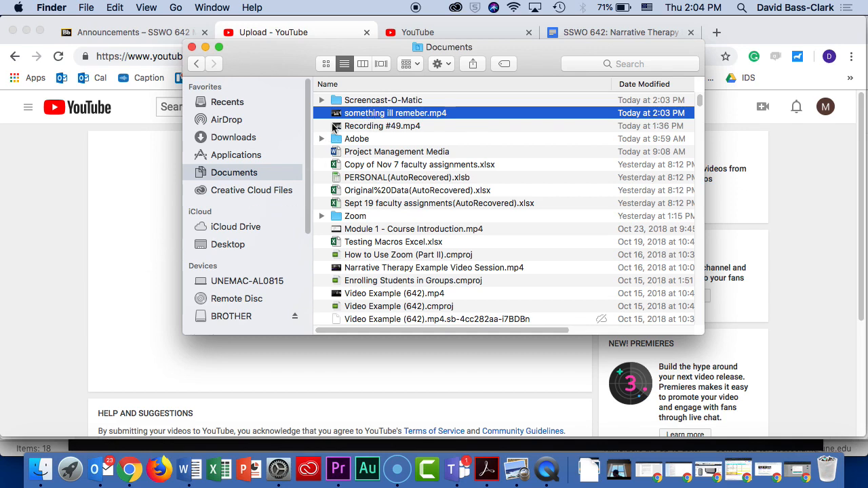
left_click_drag(352, 120, 132, 271)
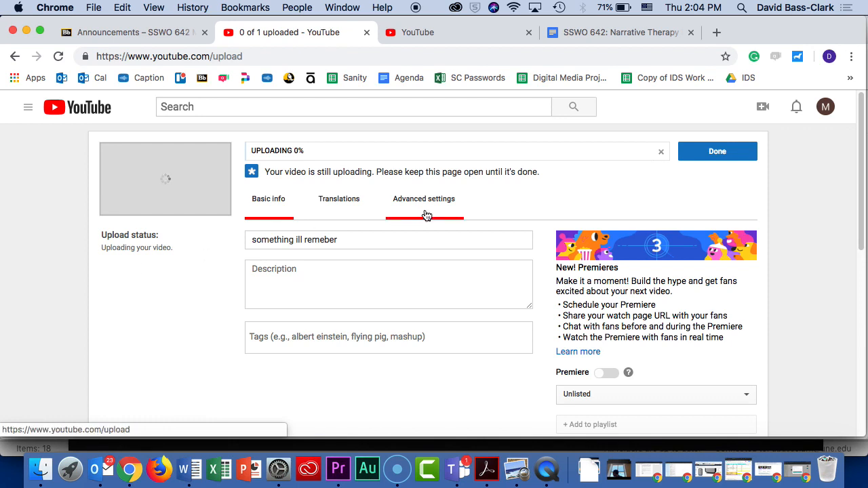
Review the basic info and Unlisted setting of the uploading video, and confirm the upload as done
scroll(560, 224, "down", 1)
scroll(560, 224, "up", 1)
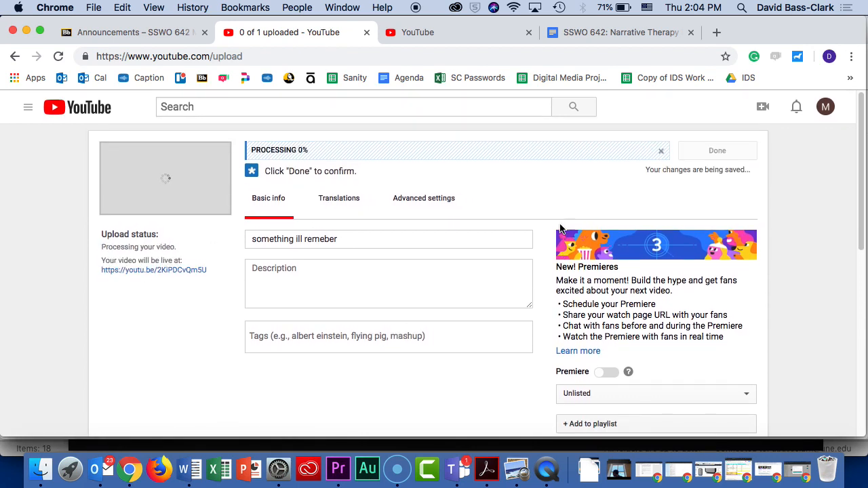
scroll(560, 229, "down", 1)
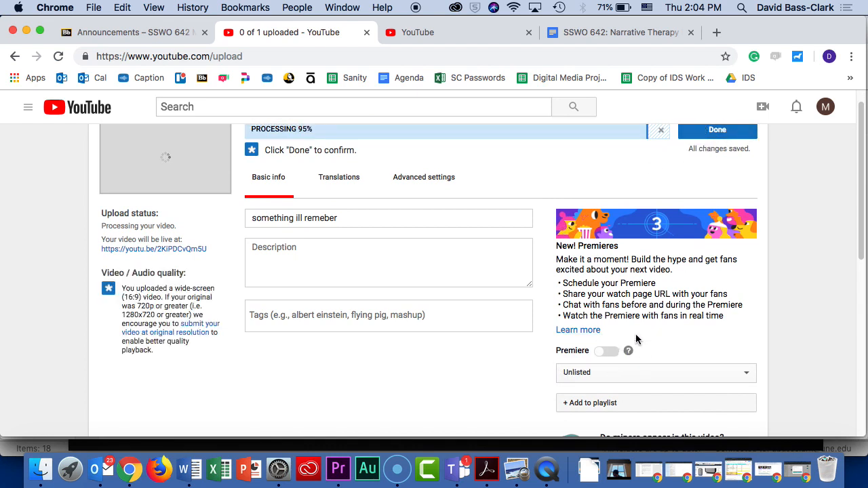
scroll(651, 326, "up", 1)
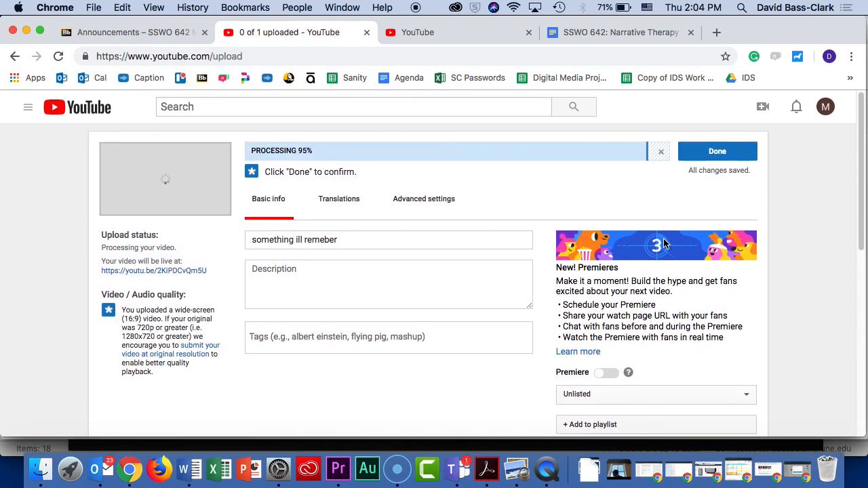
left_click(720, 153)
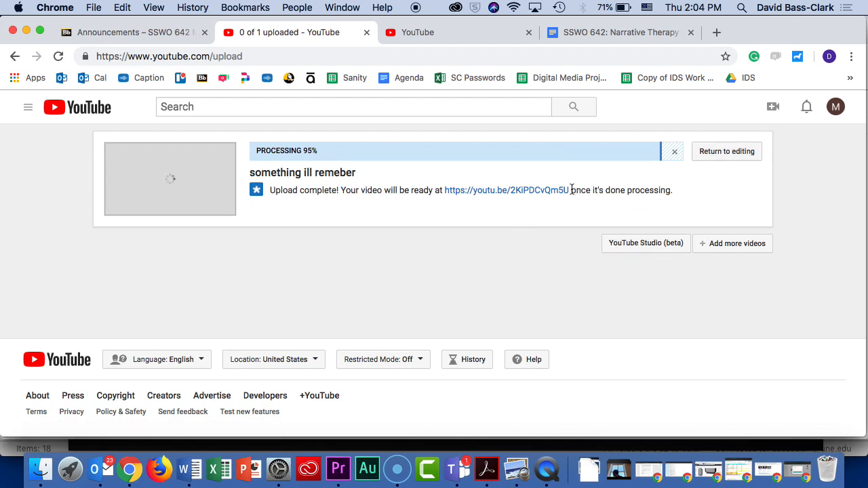
left_click_drag(568, 190, 456, 187)
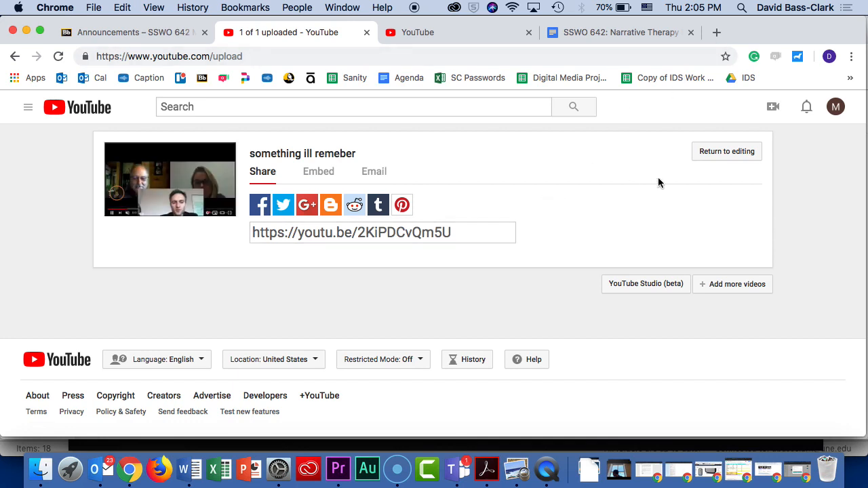
left_click(346, 57)
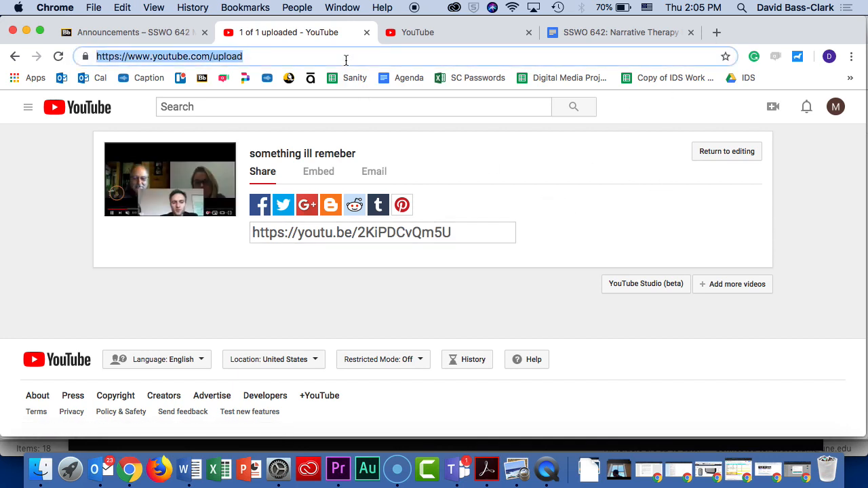
type("https://youtu.be/2KiPDCvQm5U")
key("Return")
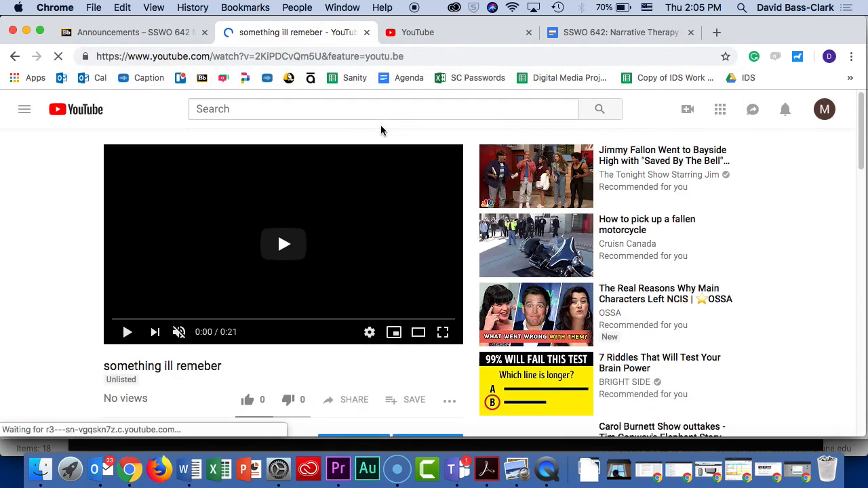
Play the uploaded video with its sound unmuted to check picture and audio, and pause it
left_click(288, 256)
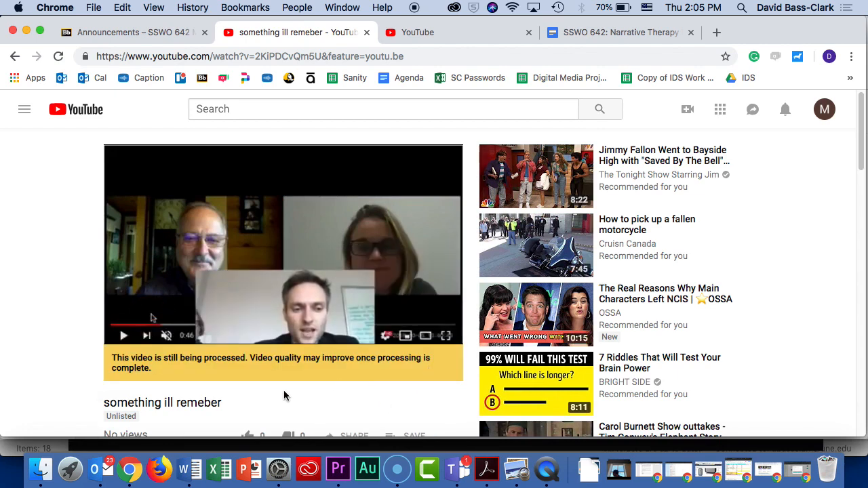
scroll(285, 393, "down", 1)
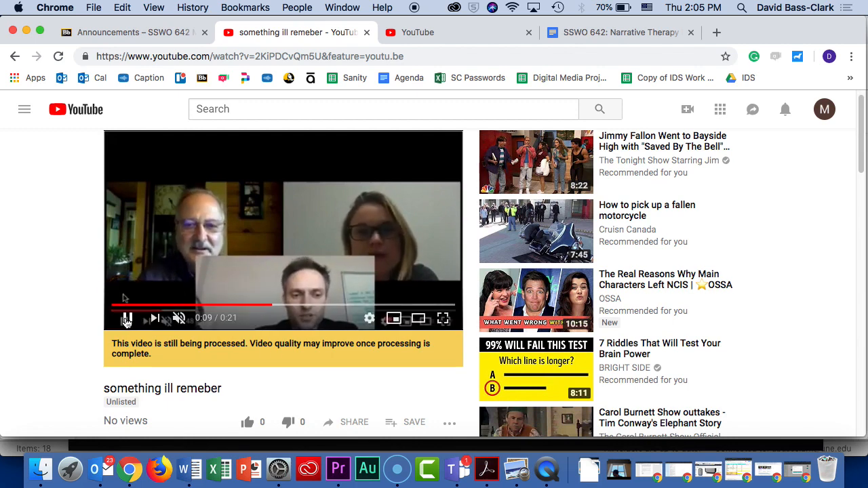
left_click(179, 318)
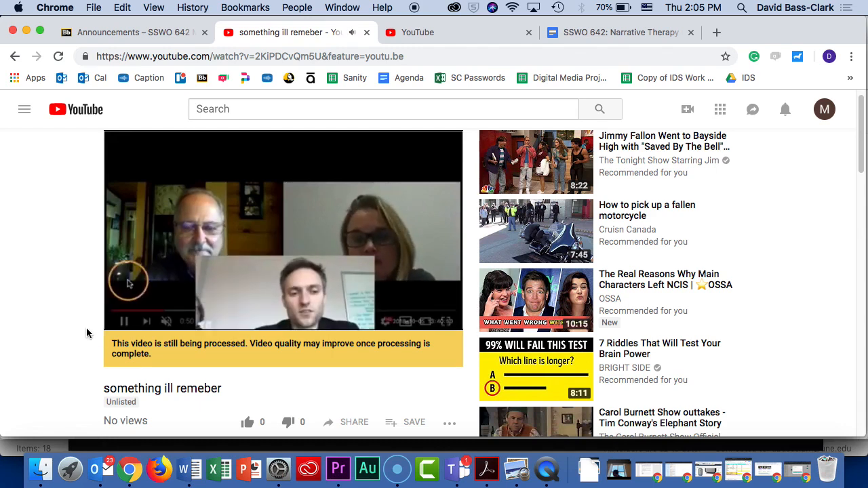
left_click(127, 320)
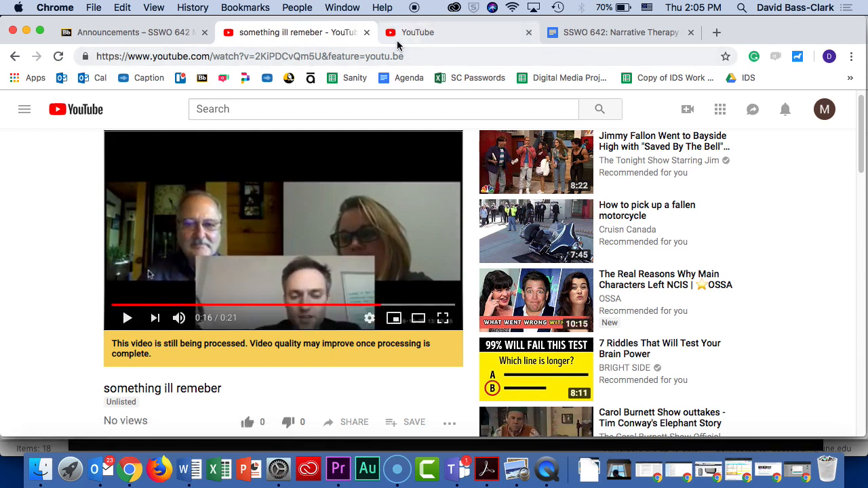
Return to the YouTube upload page and close the spare YouTube tab
left_click(15, 57)
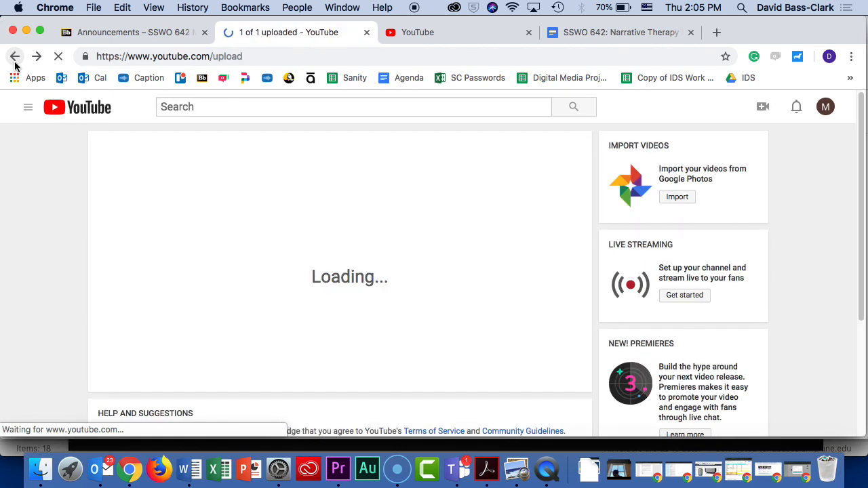
left_click(15, 58)
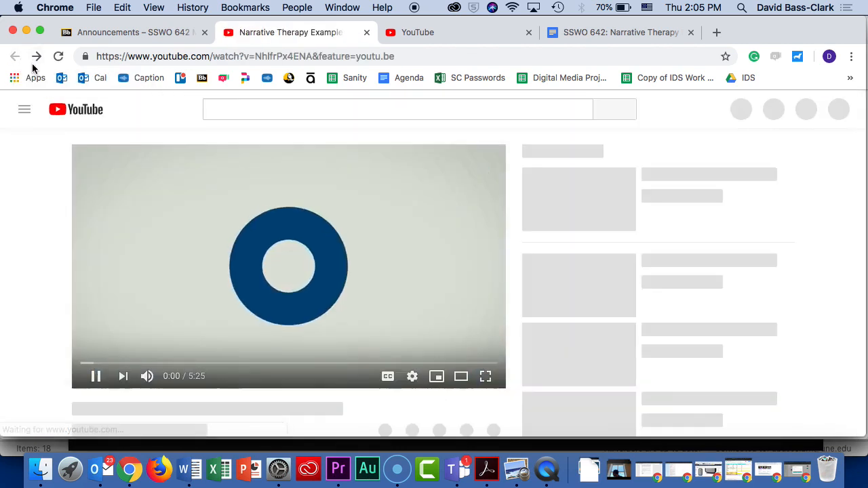
left_click(36, 57)
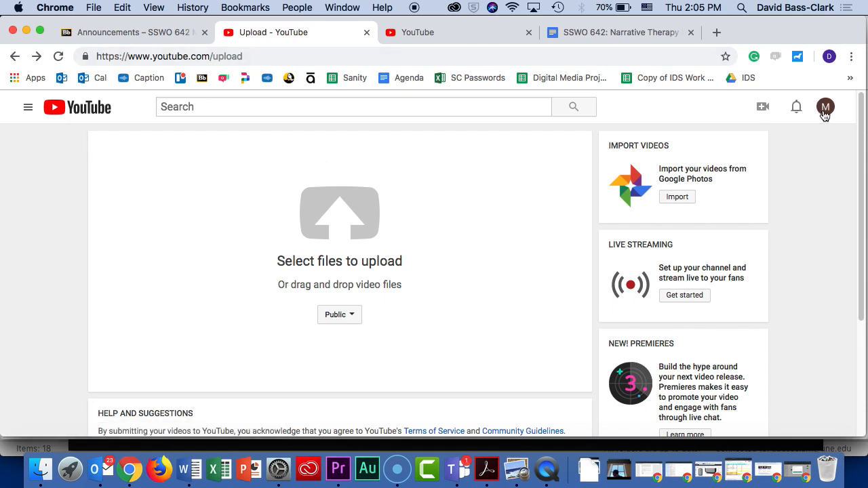
left_click(490, 40)
left_click(529, 33)
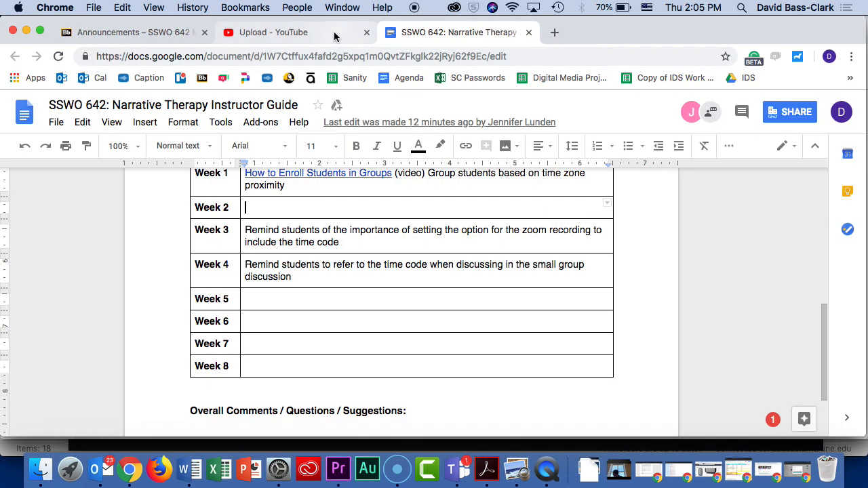
left_click(336, 37)
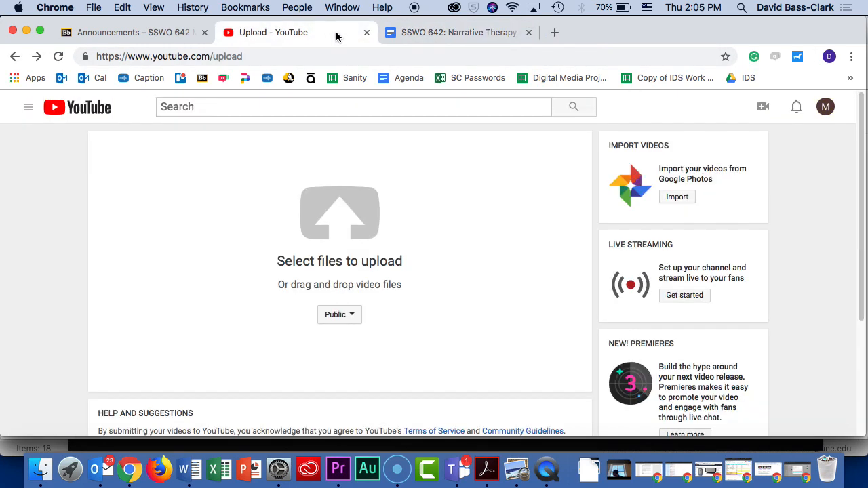
Go from the account's options to YouTube Studio (beta) and show the channel's uploaded videos
left_click(826, 109)
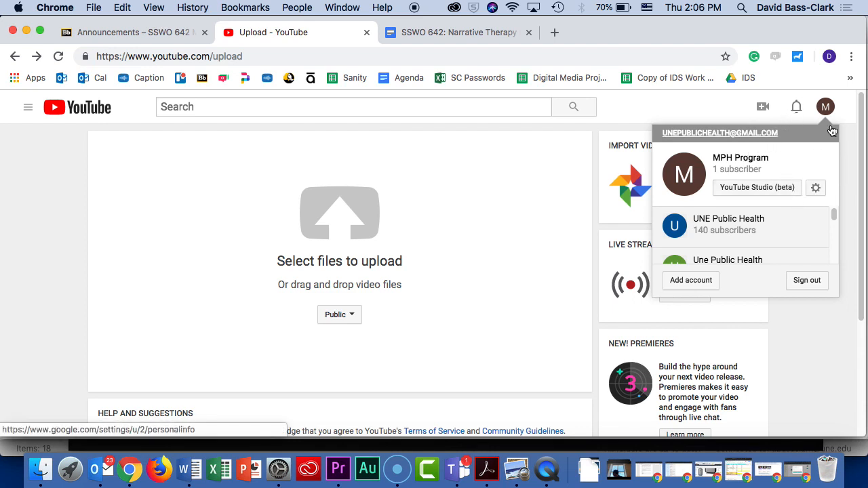
left_click(797, 193)
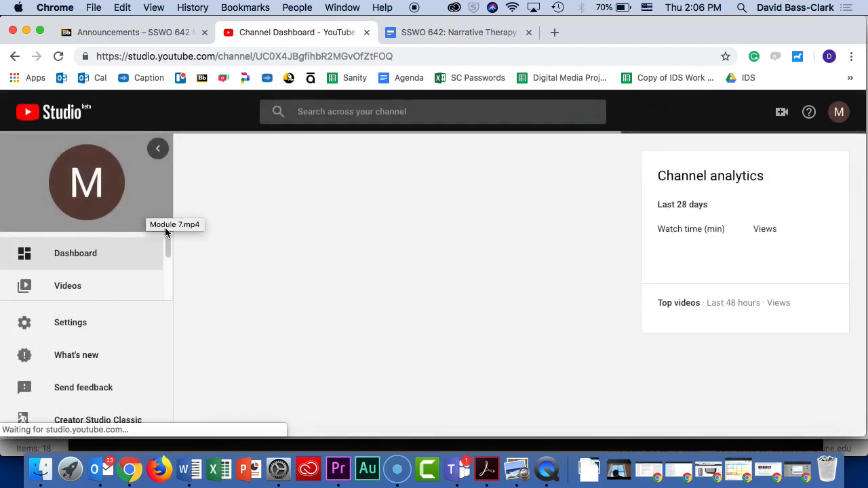
scroll(192, 224, "down", 2)
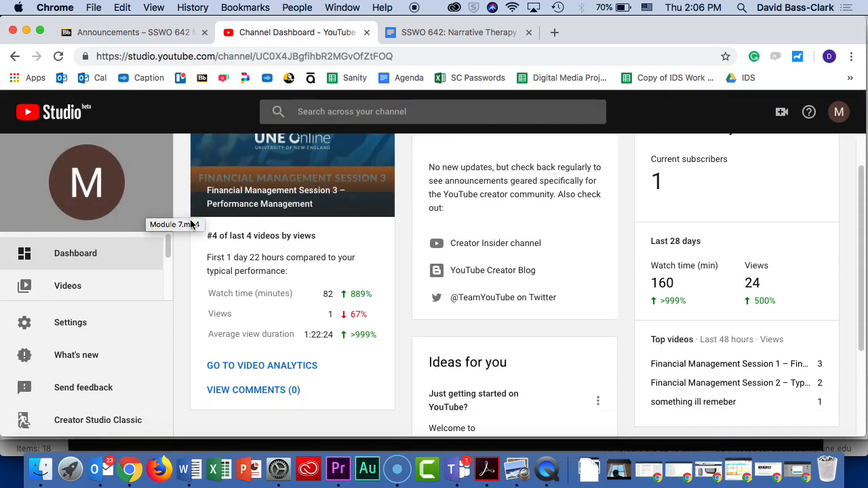
left_click(98, 288)
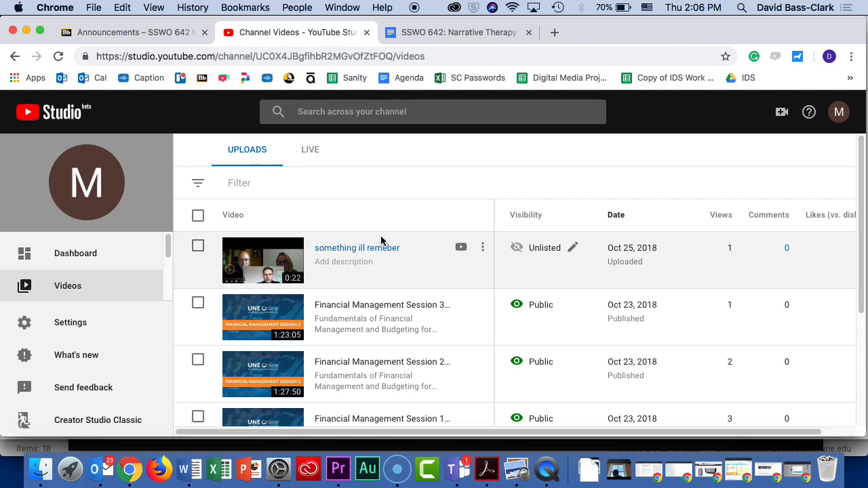
Get the shareable link for the "something ill remeber" video from its options
left_click(483, 248)
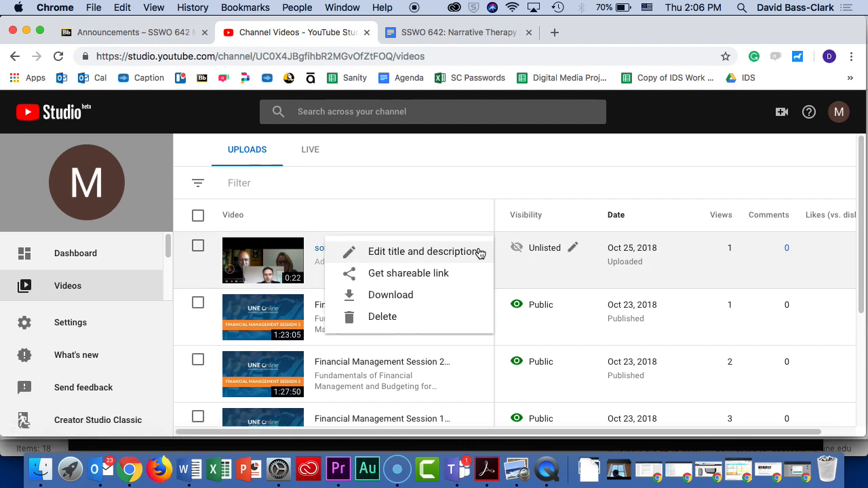
left_click(471, 213)
left_click(482, 249)
left_click(421, 278)
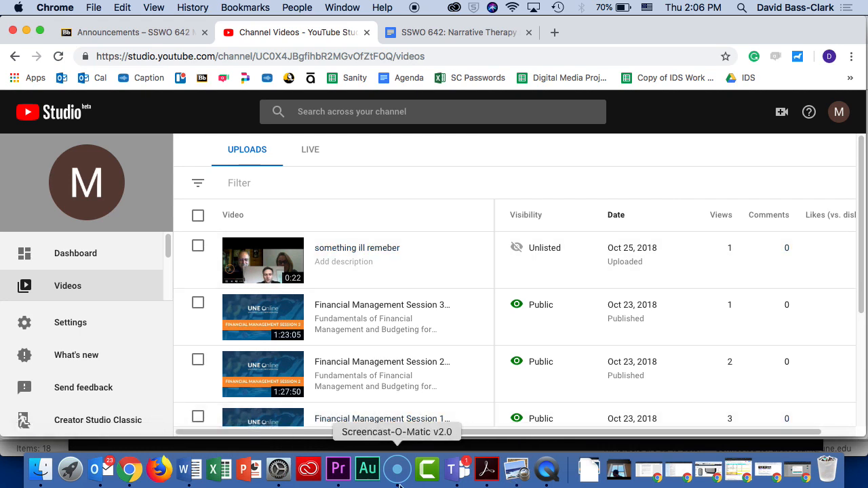
left_click(546, 475)
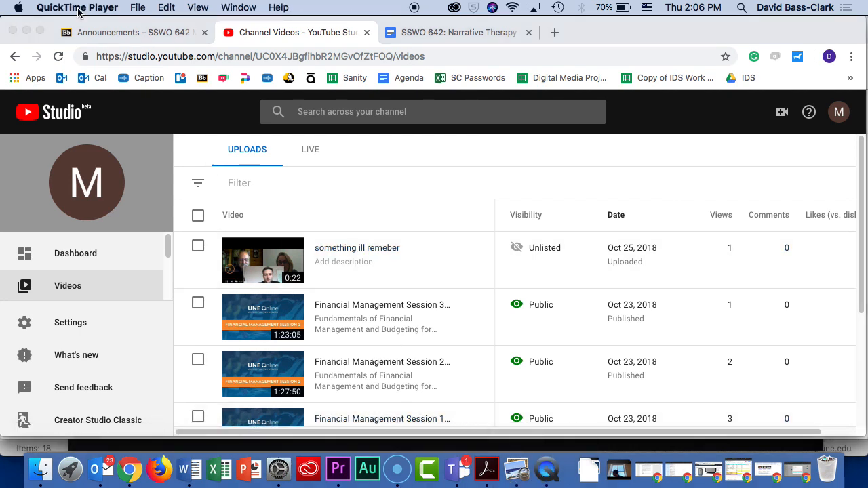